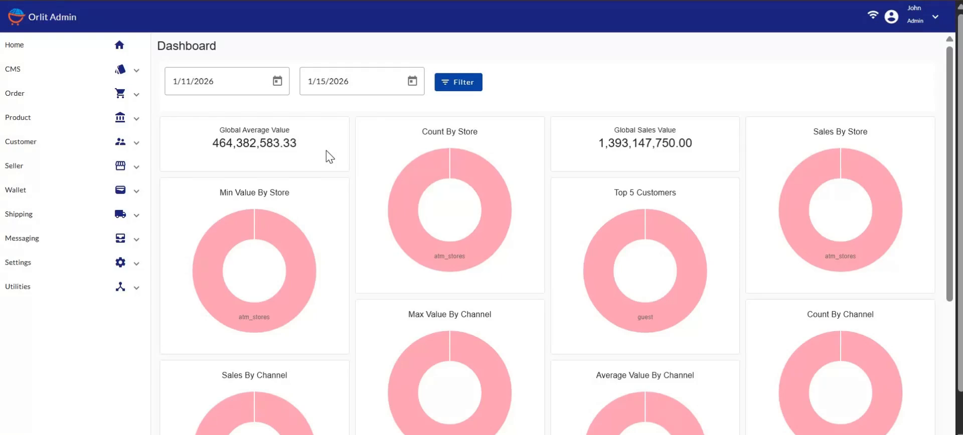
- Open the Tenant settings and examine the company name, weight and dimension units, payment modes and logo
click(56, 264)
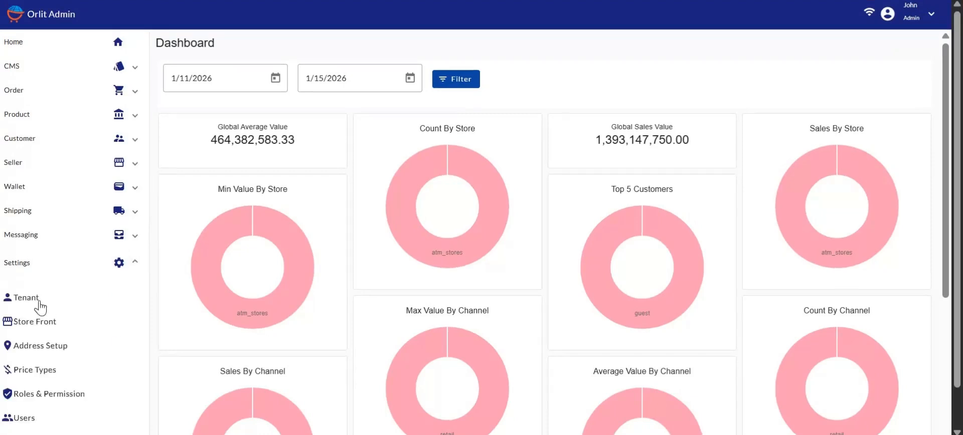
click(89, 301)
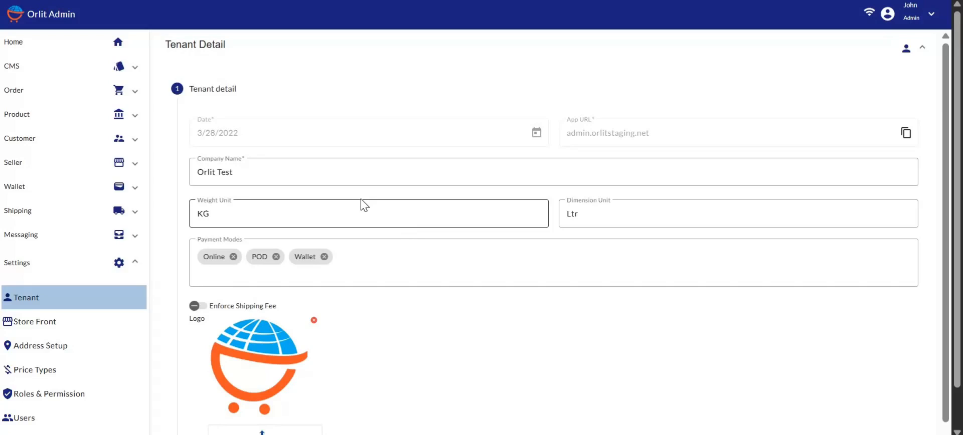
scroll(361, 200, down, 1)
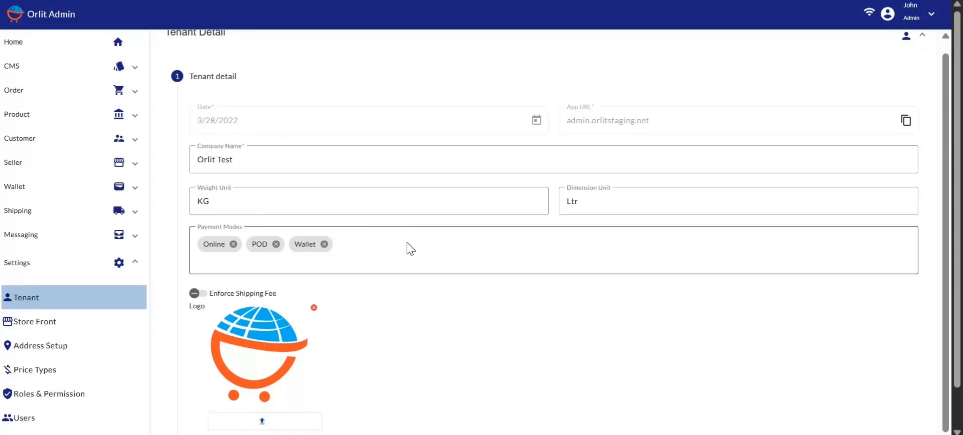
scroll(411, 248, down, 1)
scroll(385, 192, up, 1)
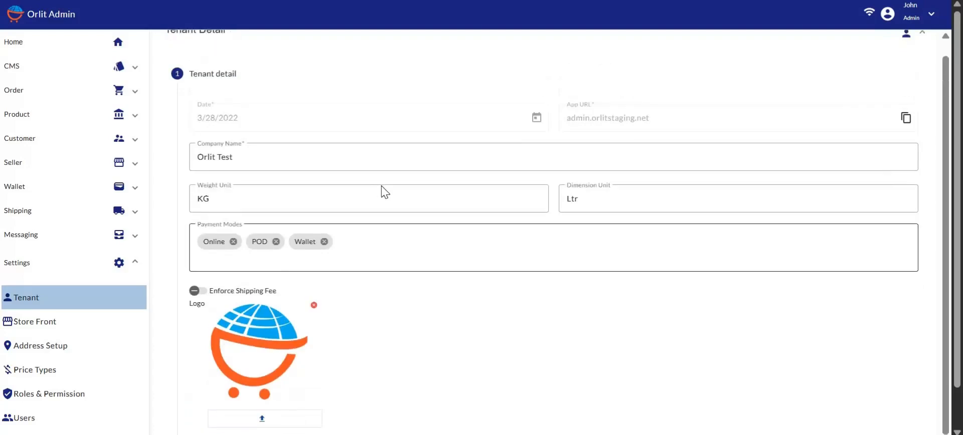
scroll(384, 192, up, 1)
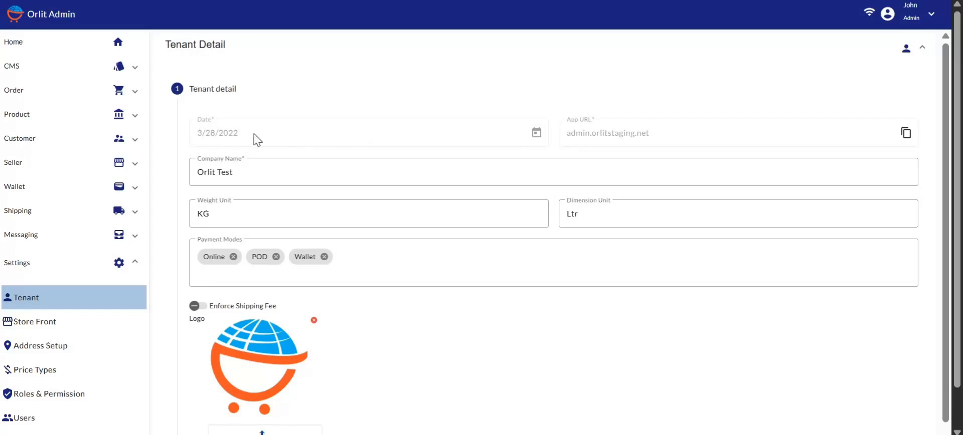
scroll(258, 139, down, 1)
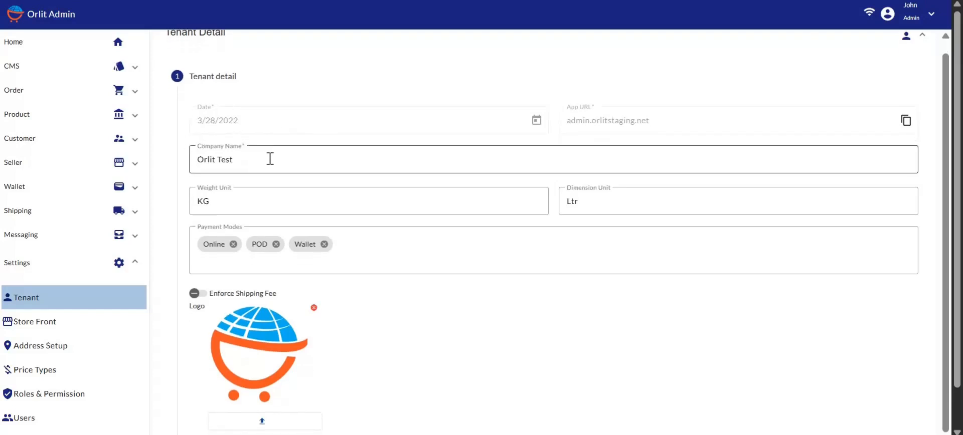
scroll(270, 158, down, 3)
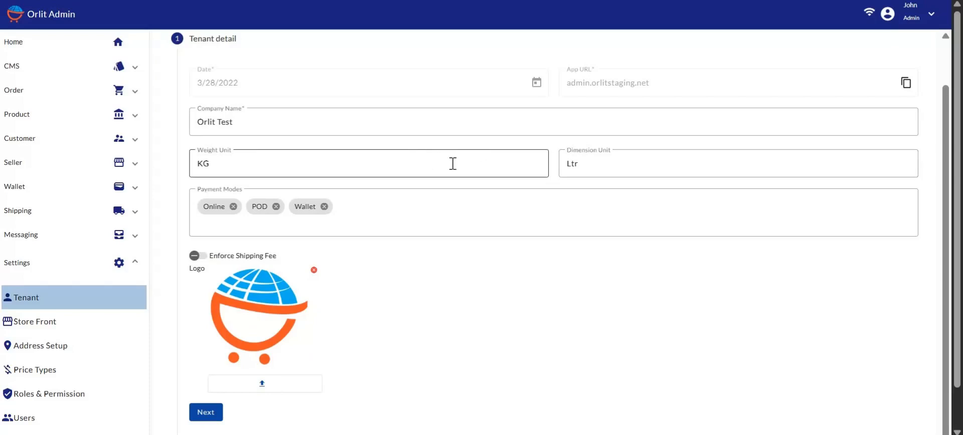
scroll(452, 161, down, 1)
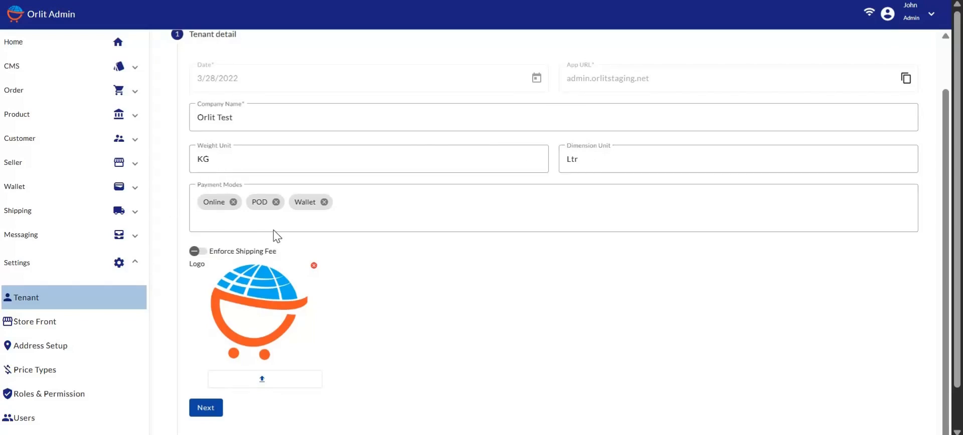
- Show the available payment modes in the tenant detail, and close the list without changing the selection
click(218, 224)
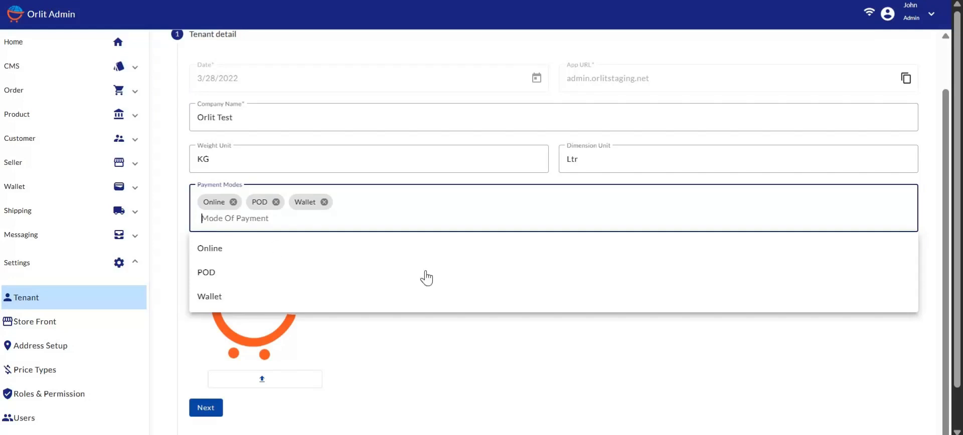
click(426, 371)
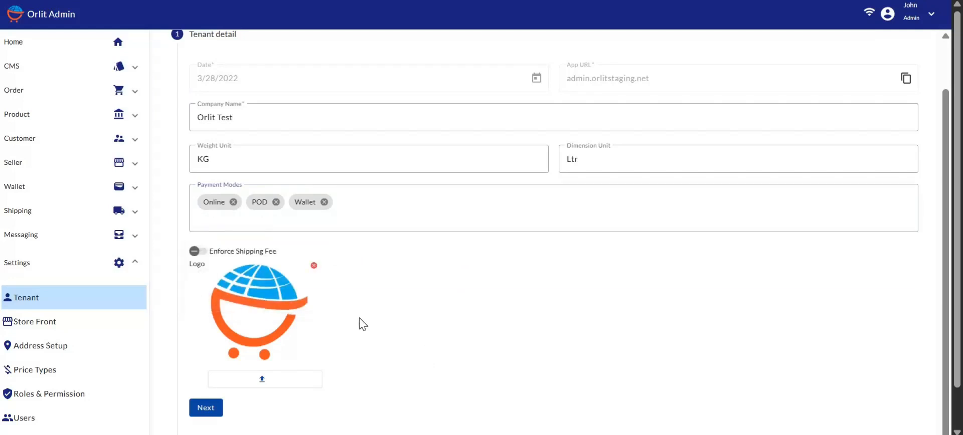
scroll(363, 324, down, 2)
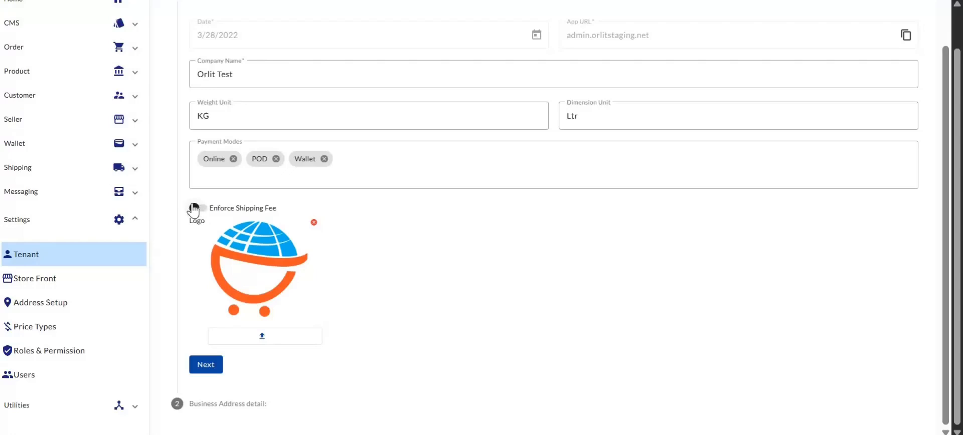
- Toggle Enforce Shipping Fee and continue to the Business Address detail section
click(194, 208)
click(205, 366)
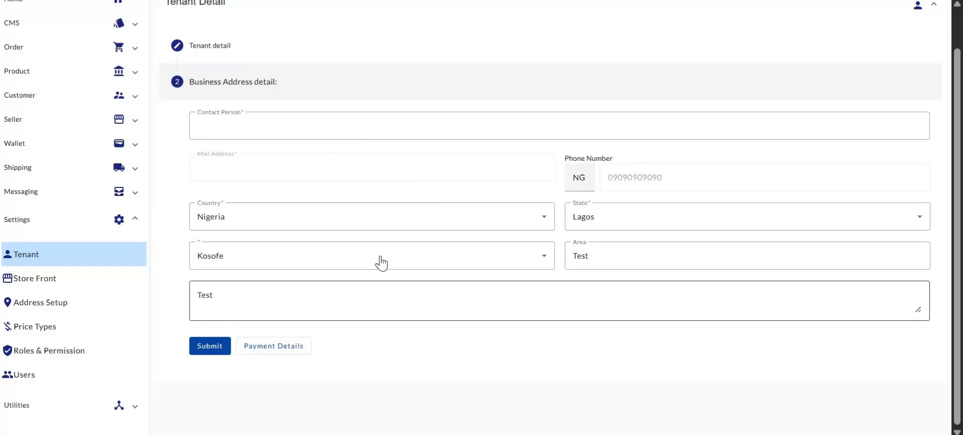
- Open the tenant's payment details, choose Paystack as the new processor, and close them without submitting
click(290, 345)
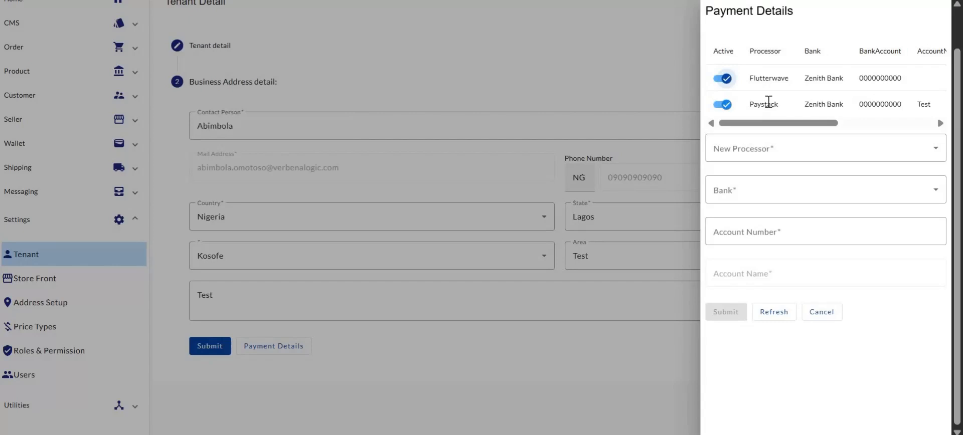
click(734, 155)
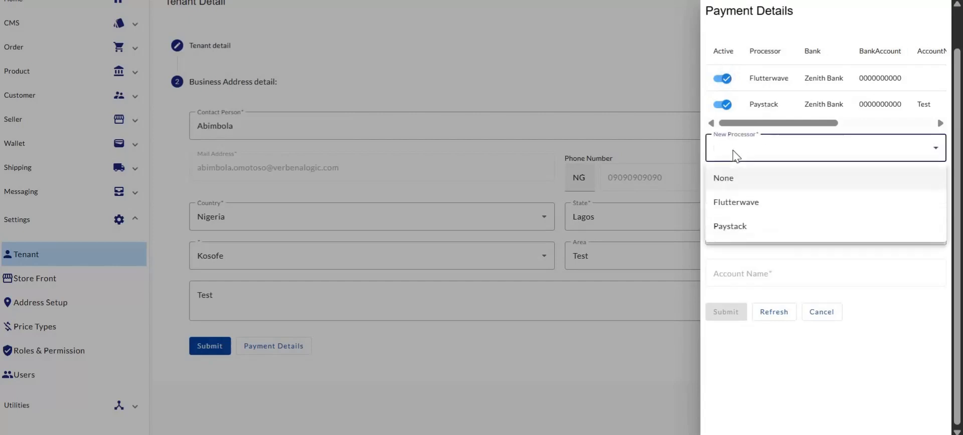
click(733, 226)
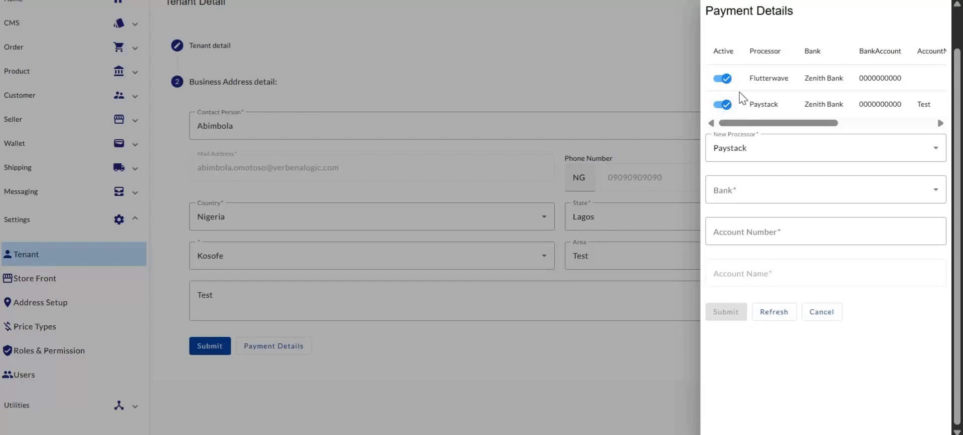
click(612, 363)
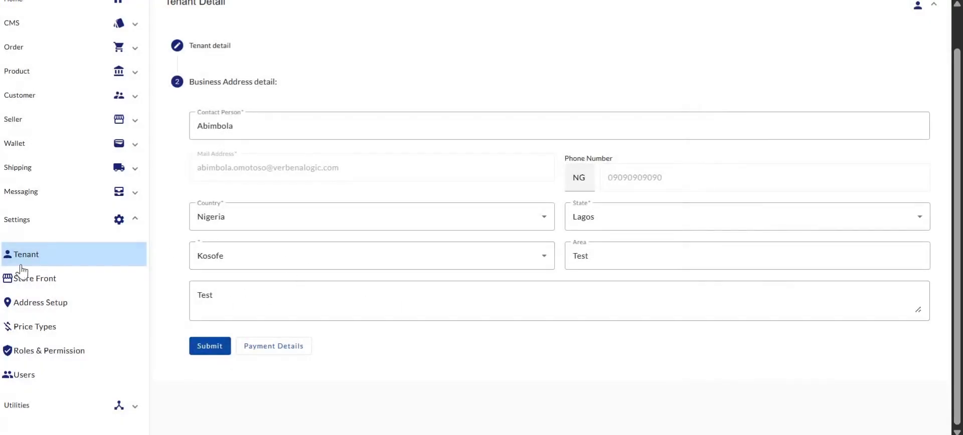
- Go to the Store Front settings and open the Verbena Store record for editing
click(28, 281)
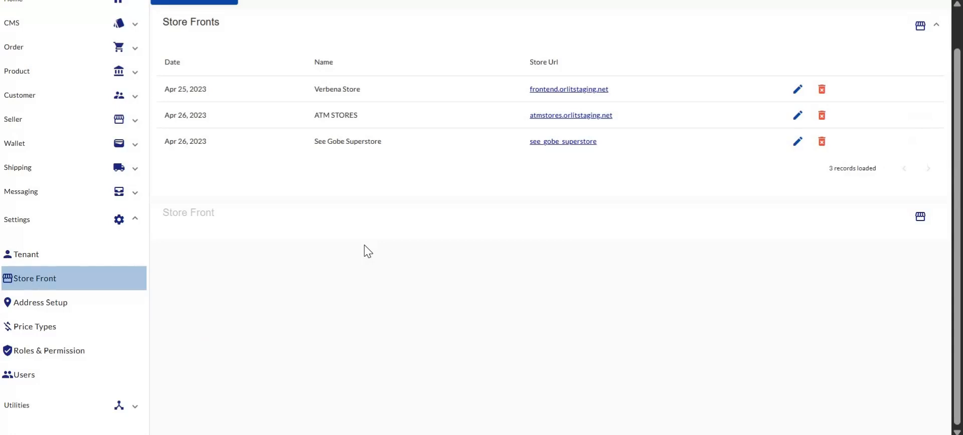
scroll(368, 251, up, 1)
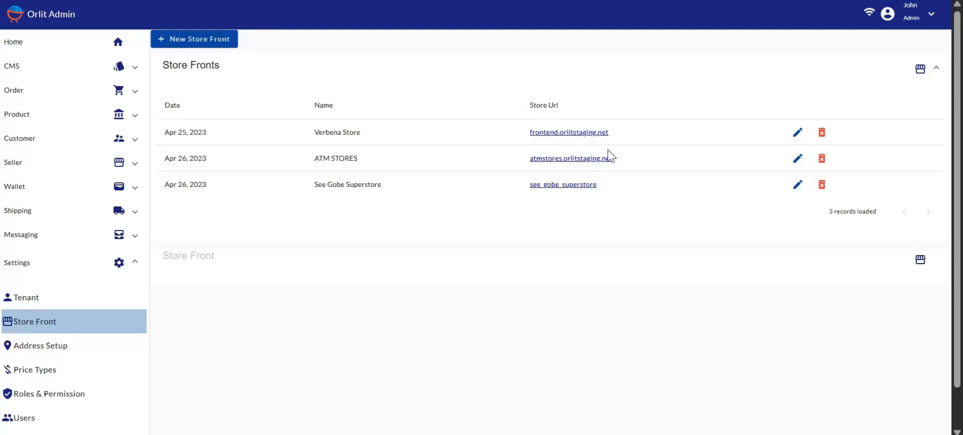
click(797, 133)
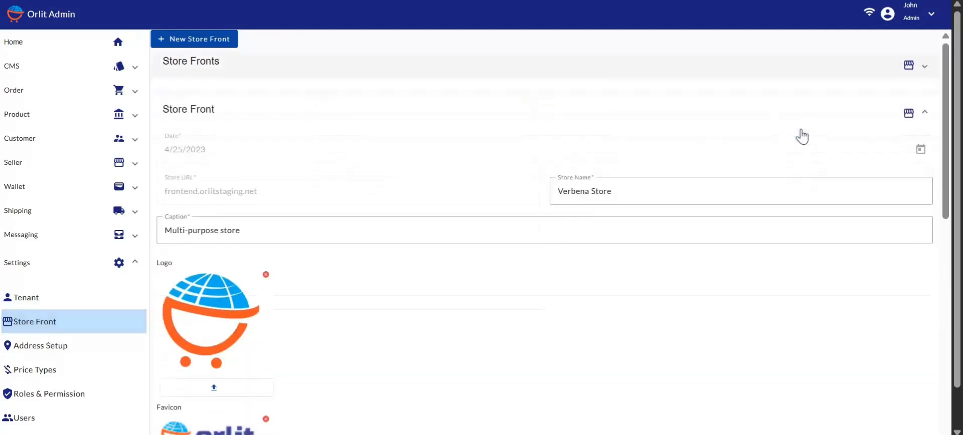
- Examine the Verbena Store's URL, store name, caption, logo, favicon and app logos
scroll(342, 198, down, 2)
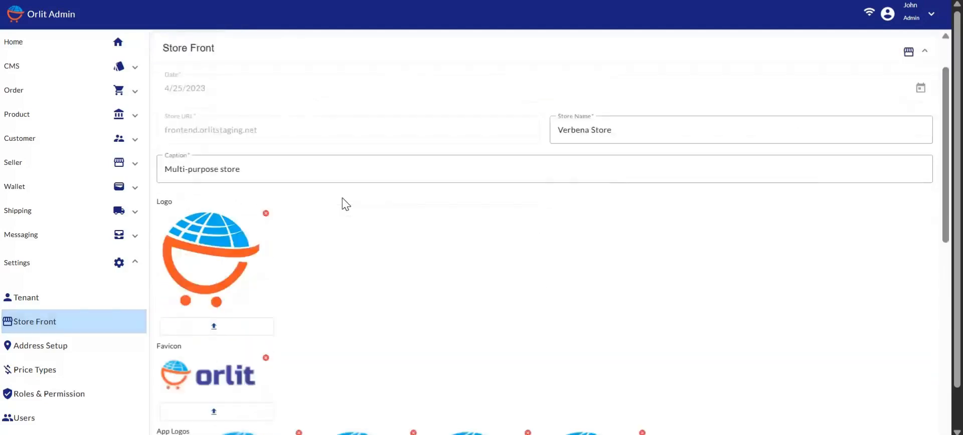
scroll(342, 199, up, 1)
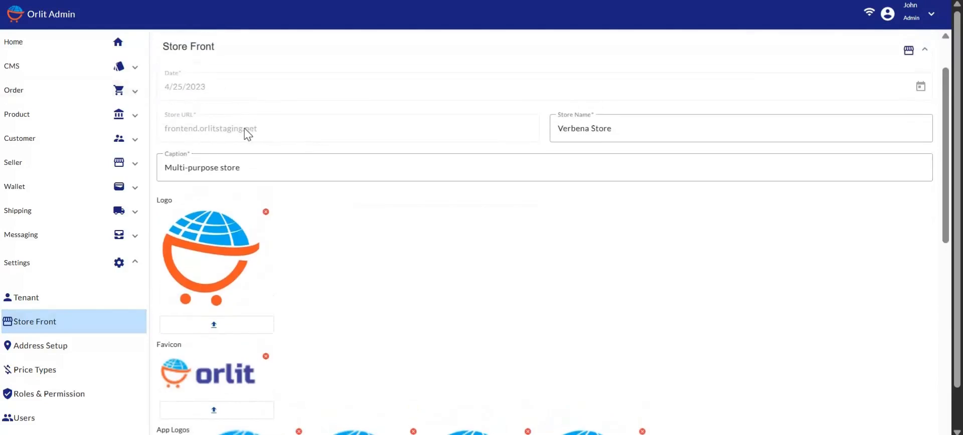
click(581, 137)
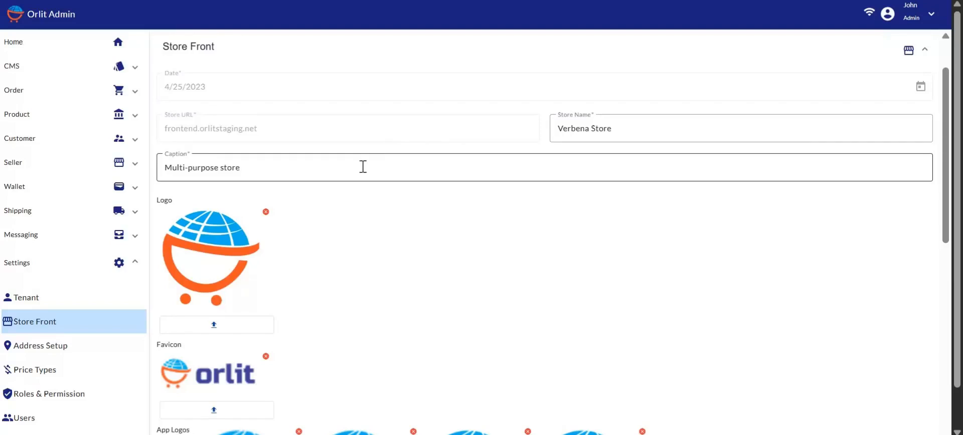
scroll(350, 178, down, 1)
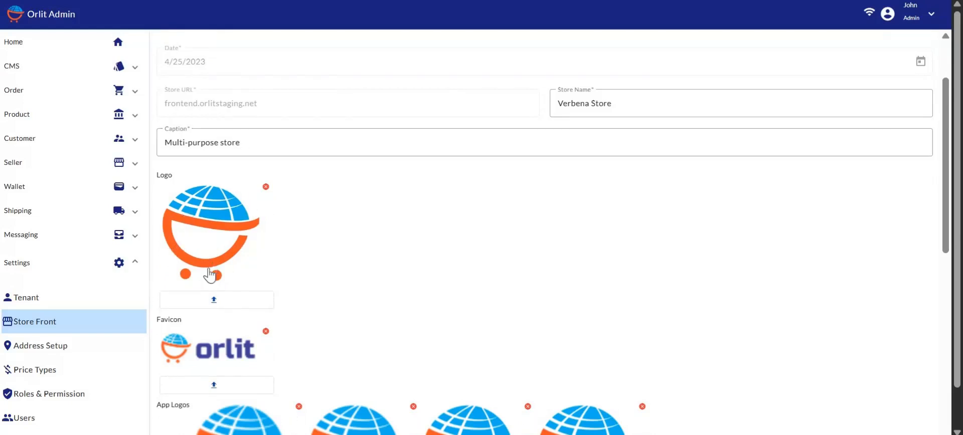
scroll(290, 252, down, 1)
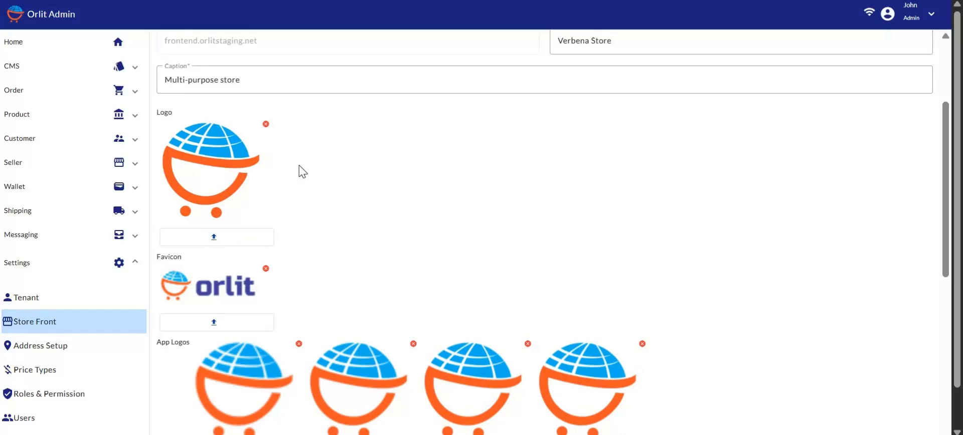
scroll(302, 172, up, 3)
scroll(302, 172, down, 3)
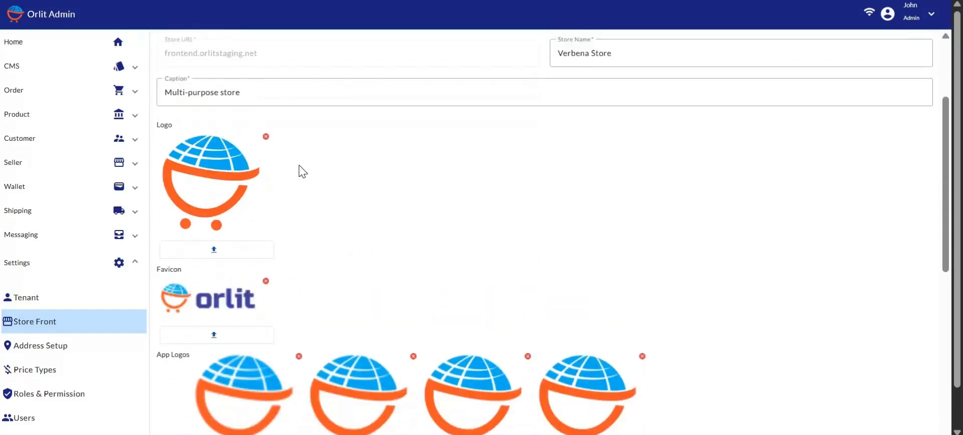
scroll(303, 171, down, 2)
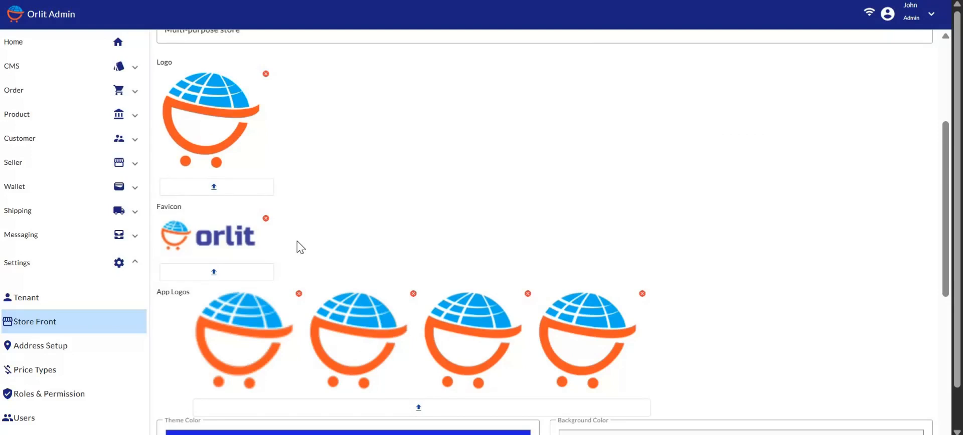
scroll(201, 206, down, 3)
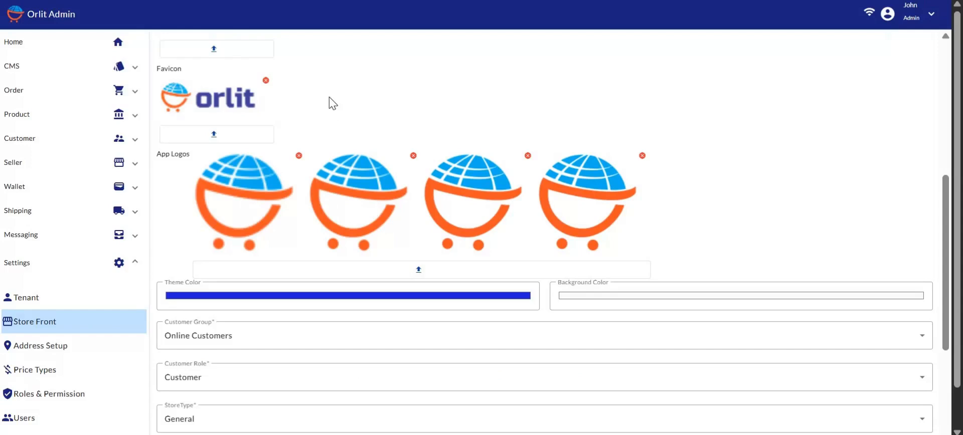
scroll(361, 124, up, 2)
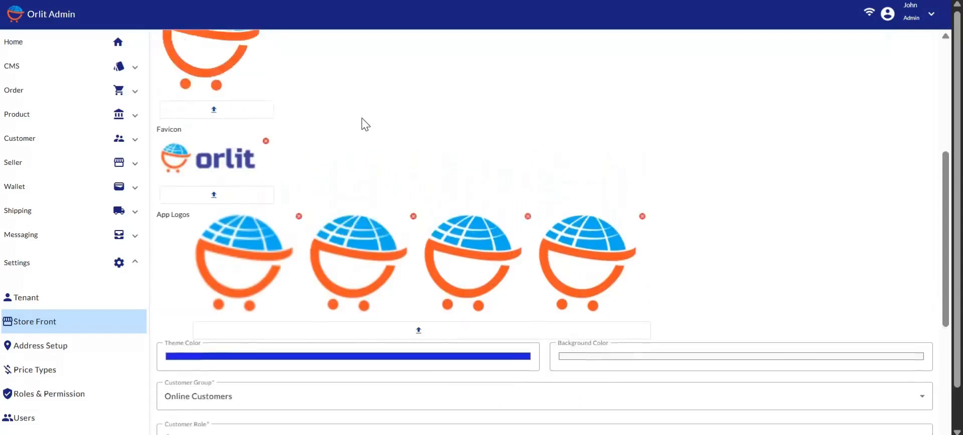
scroll(365, 123, down, 2)
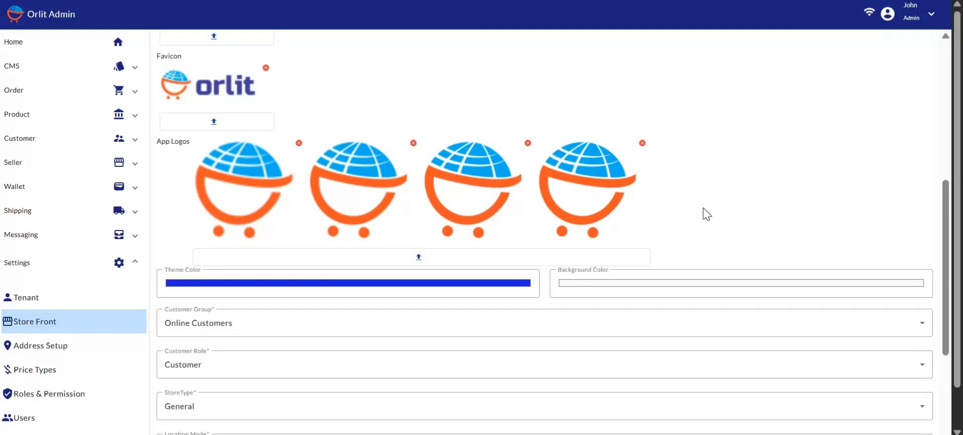
- Examine the store's theme and background colors, customer group, customer role and the available store type options
scroll(707, 213, down, 2)
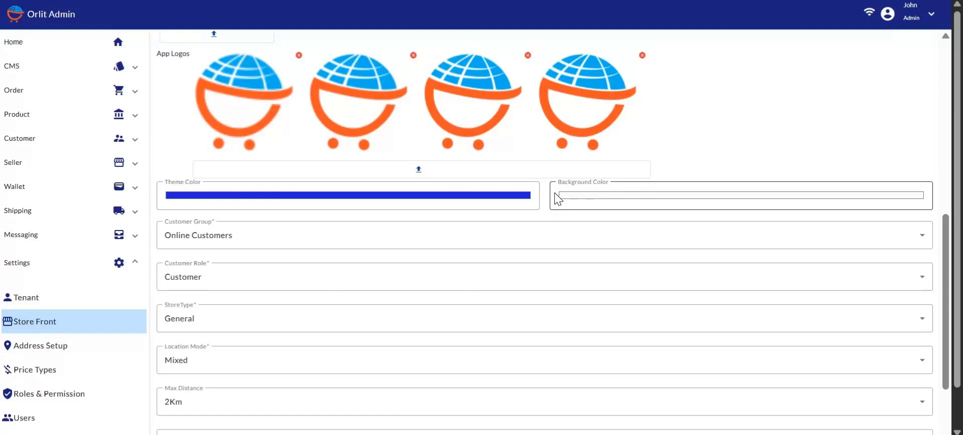
scroll(234, 236, down, 1)
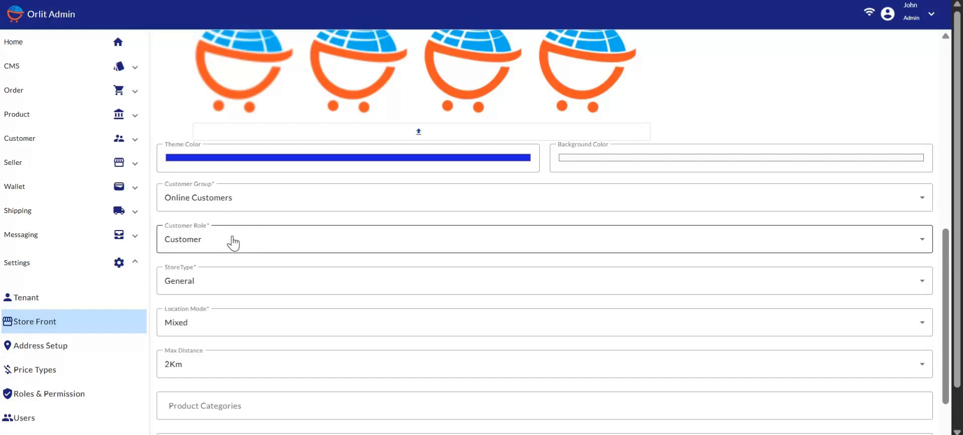
scroll(233, 243, down, 3)
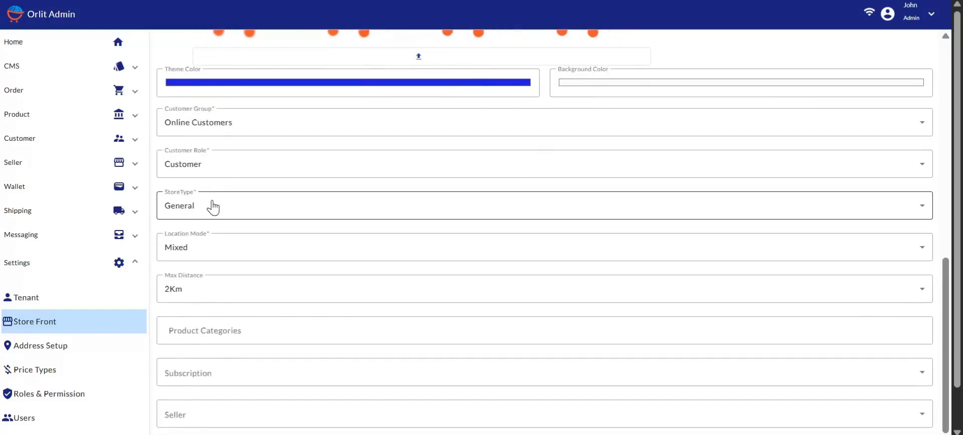
click(213, 207)
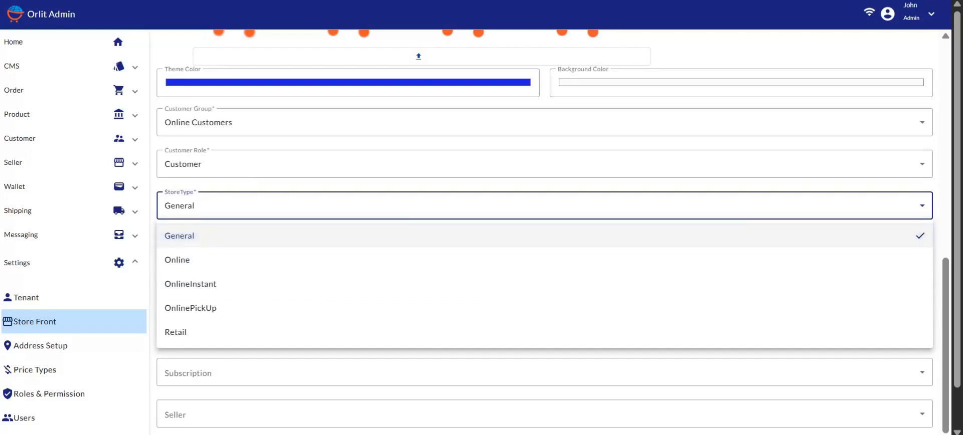
click(192, 214)
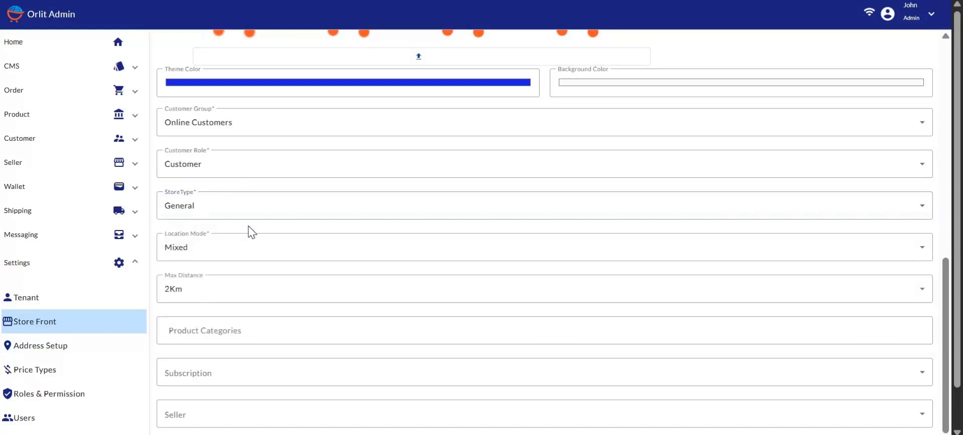
- Review the available Location Mode and Max Distance options for the store without changing them
scroll(251, 232, down, 2)
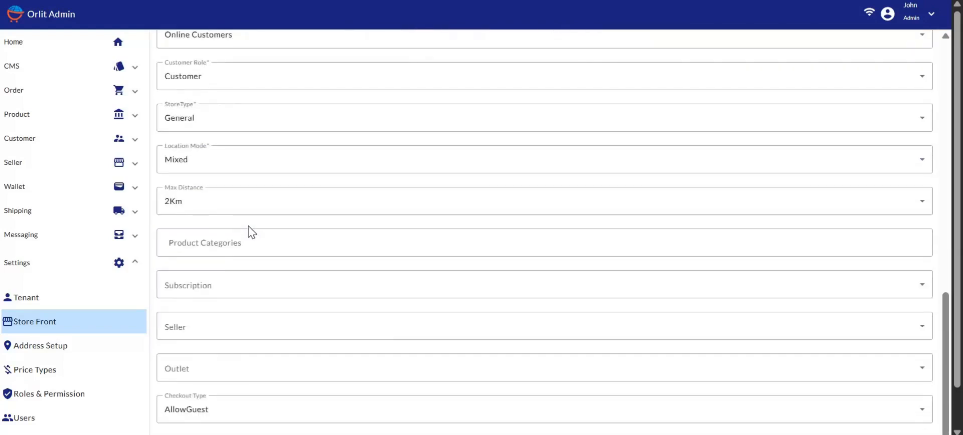
click(210, 162)
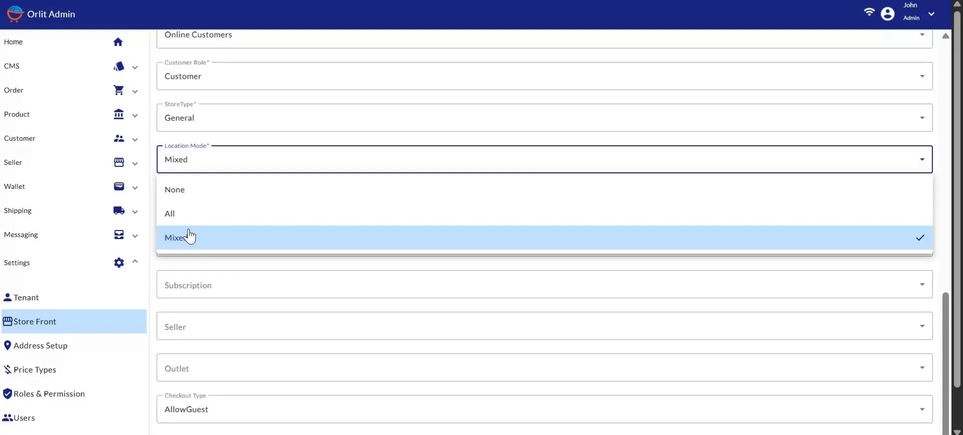
click(232, 265)
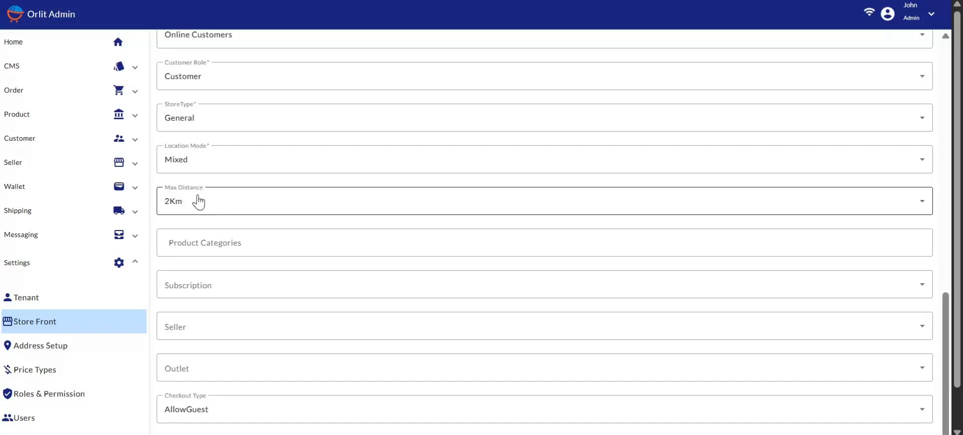
click(199, 165)
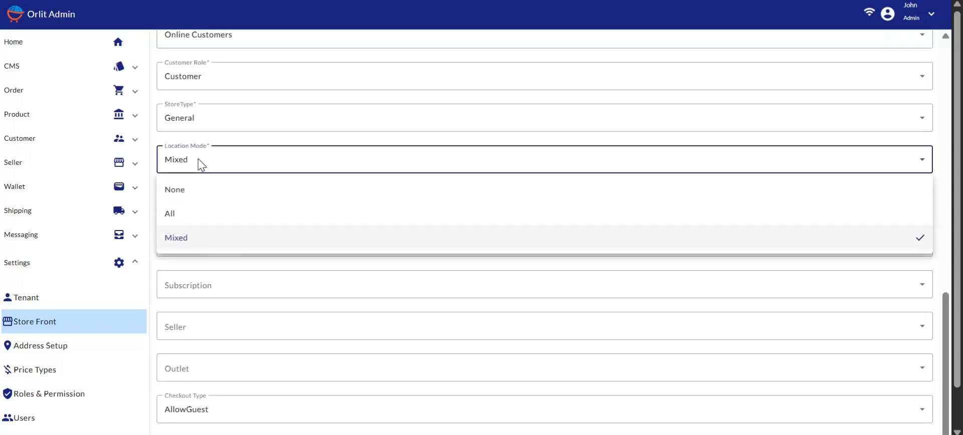
click(219, 160)
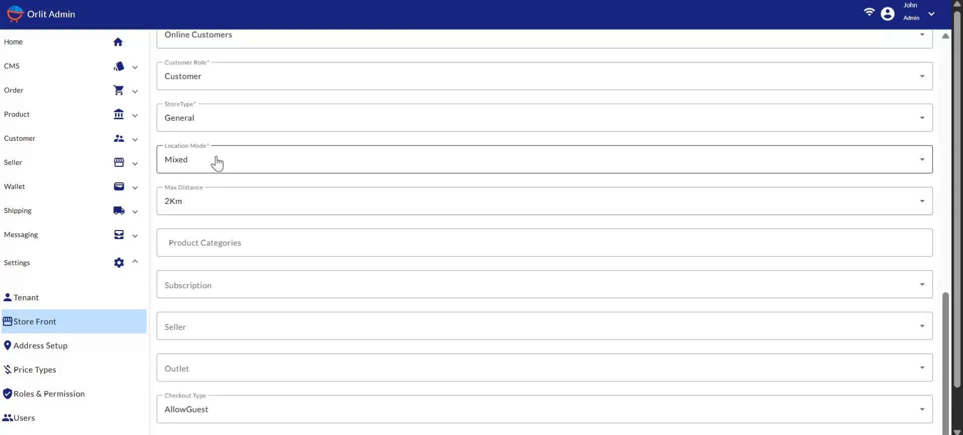
click(206, 213)
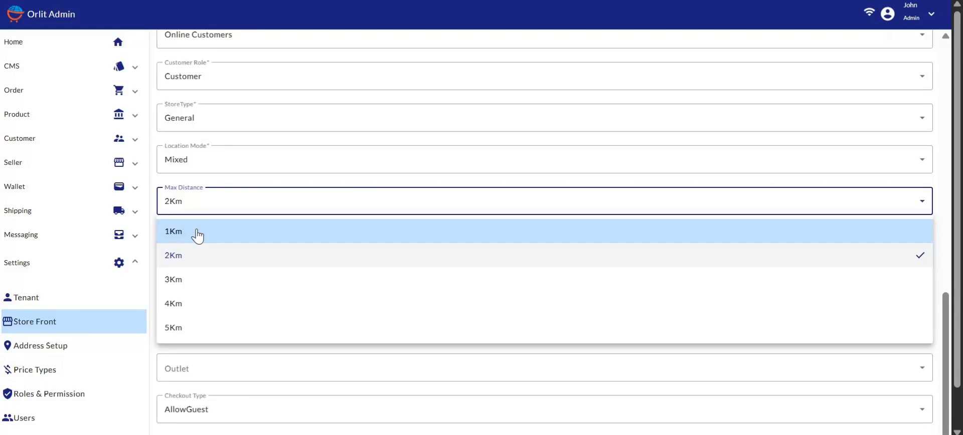
click(206, 208)
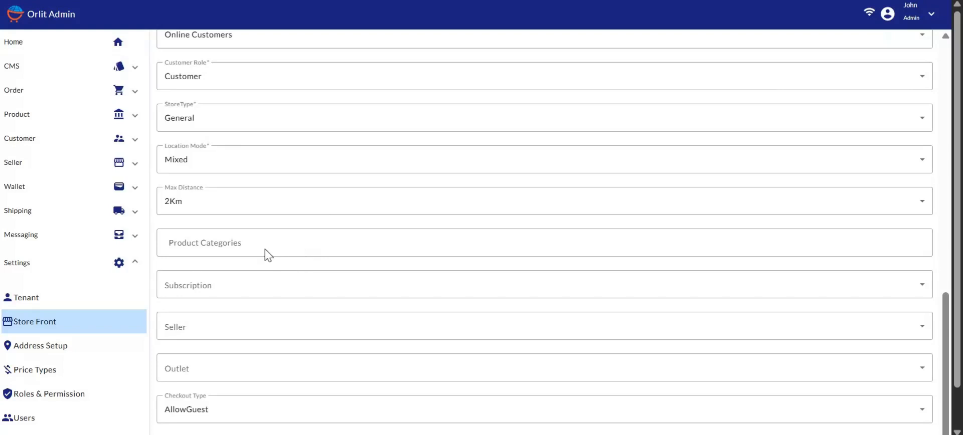
- Look through the selectable product categories for the store without choosing any
scroll(267, 255, down, 1)
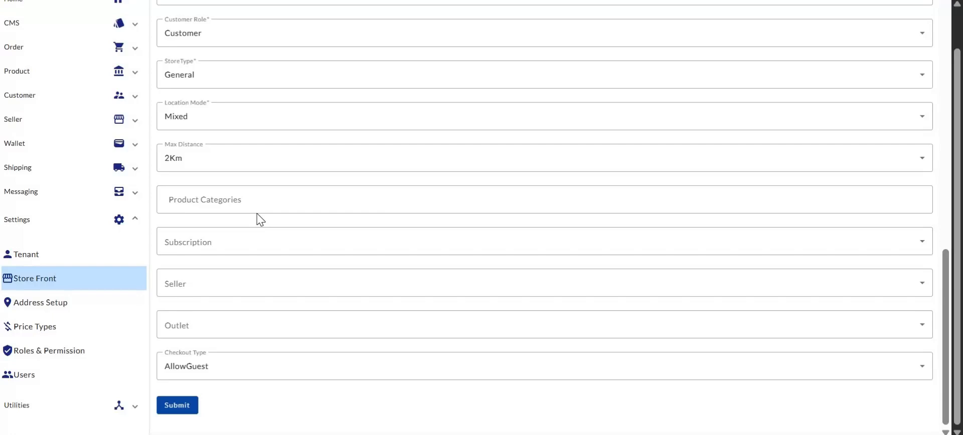
click(203, 199)
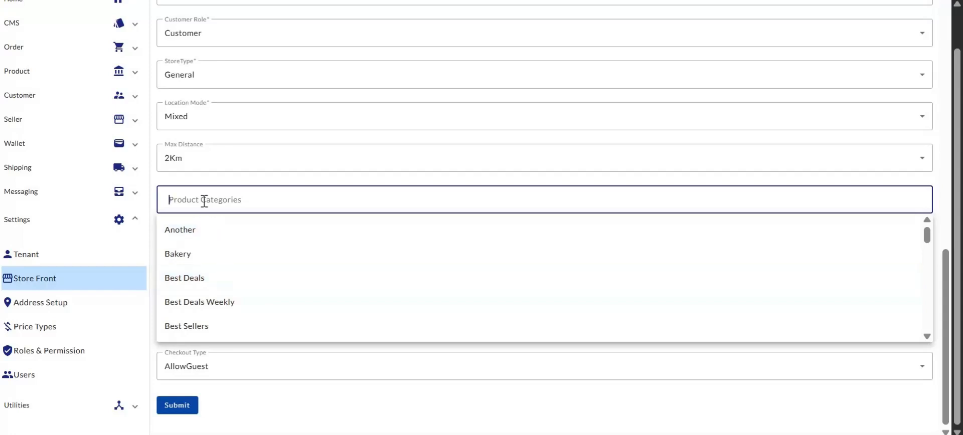
click(219, 180)
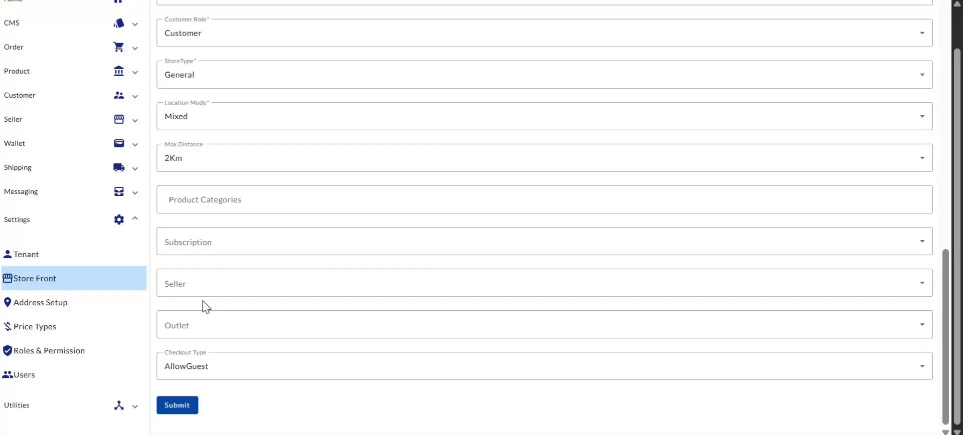
- Set the subscription to Silver, seller to Isy Sew and outlet to Isy Egbeda, keeping AllowGuest as the checkout type
click(183, 251)
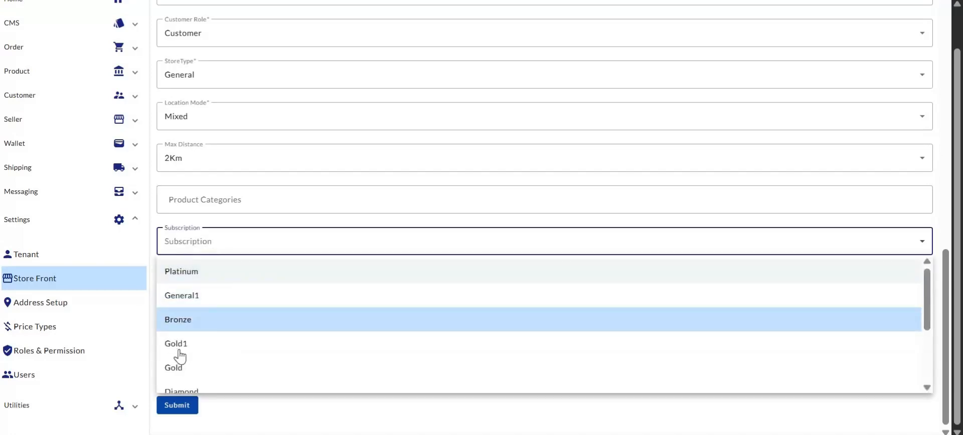
scroll(189, 317, down, 5)
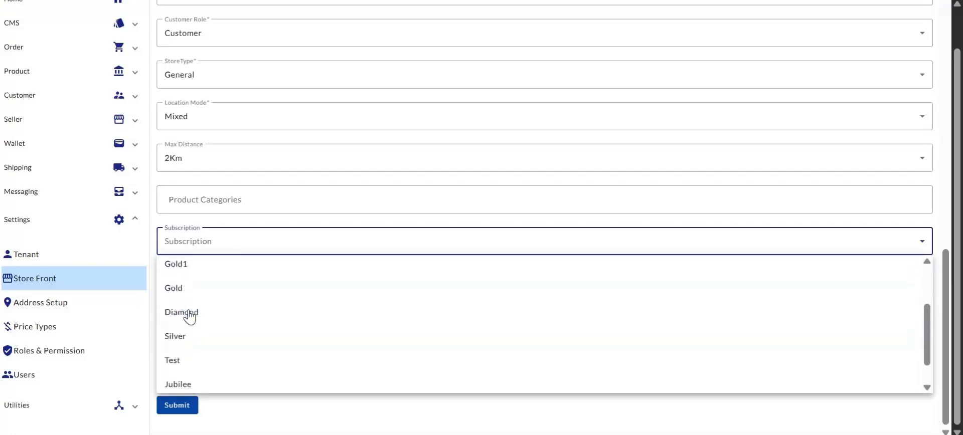
click(183, 314)
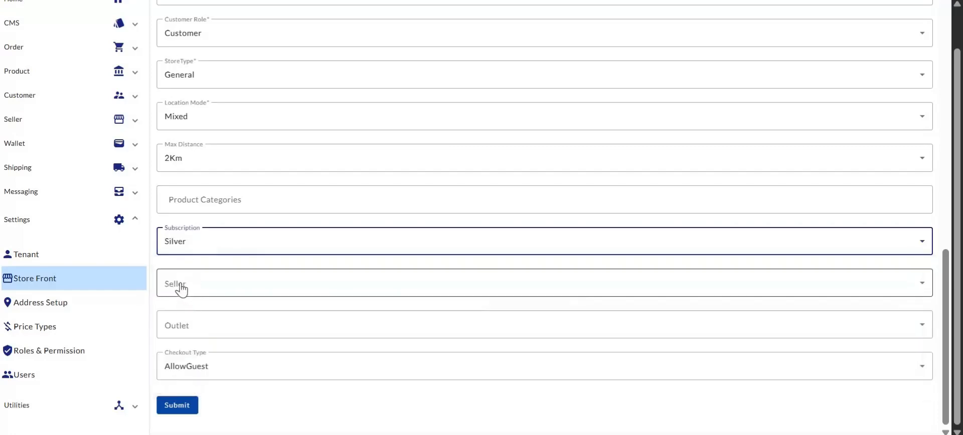
click(181, 287)
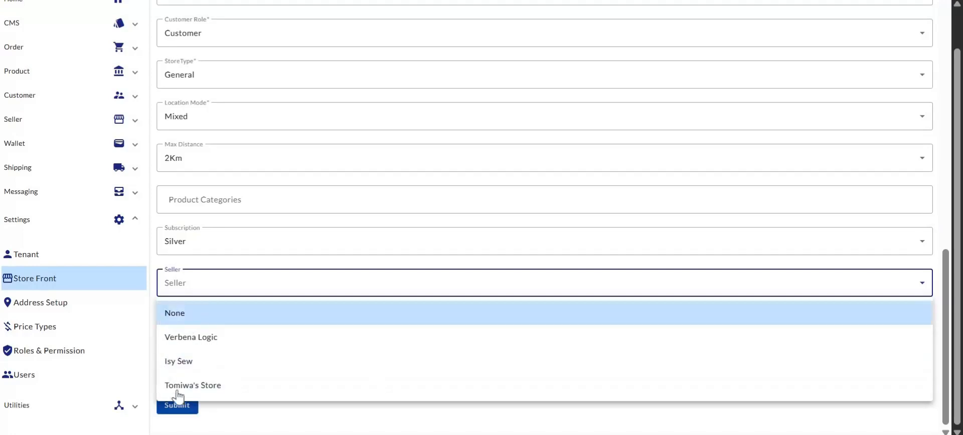
click(193, 362)
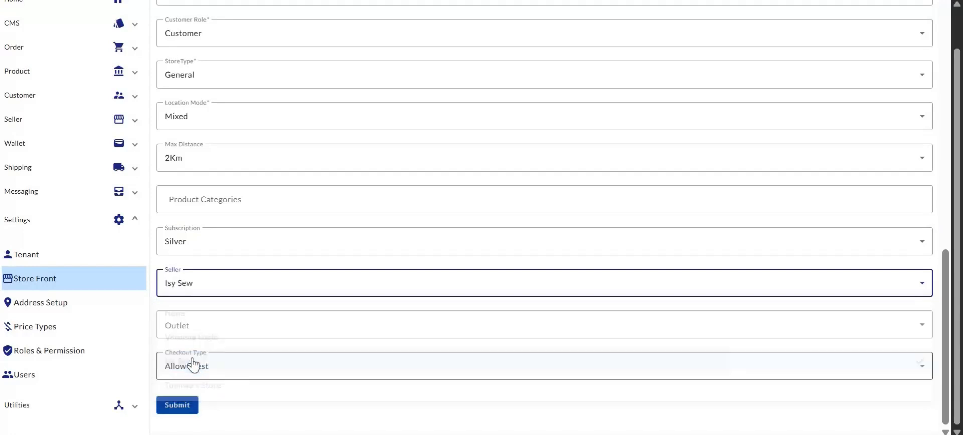
click(182, 331)
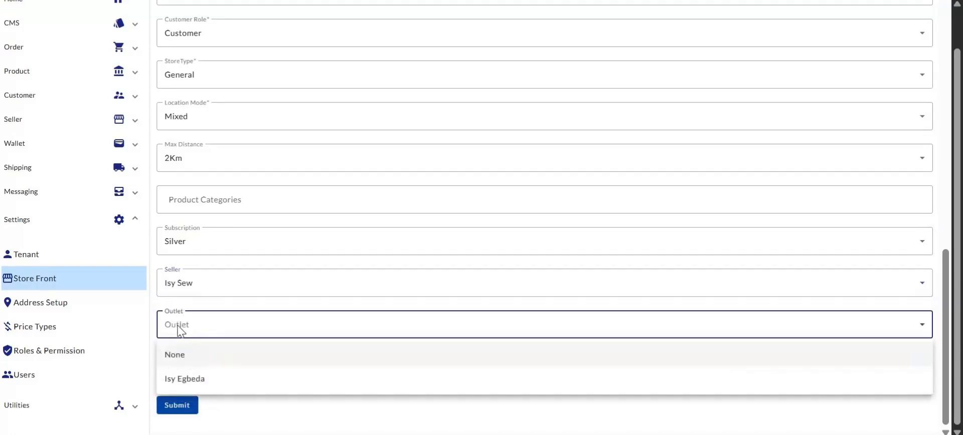
click(189, 380)
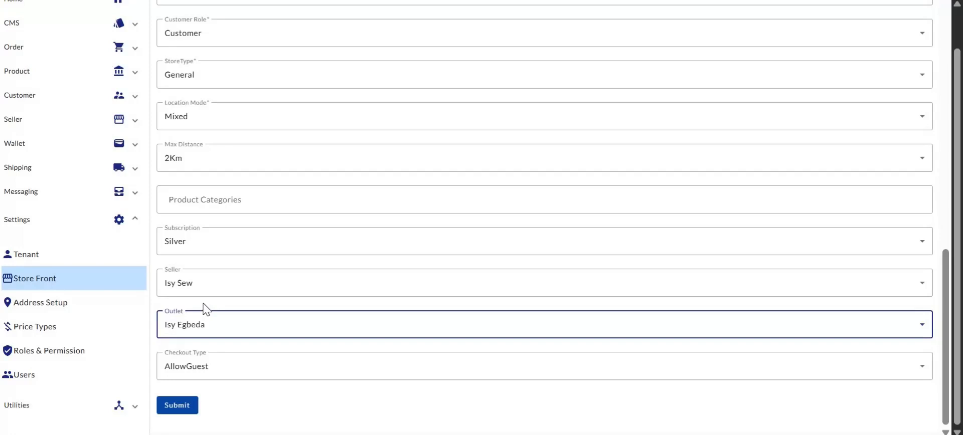
click(227, 373)
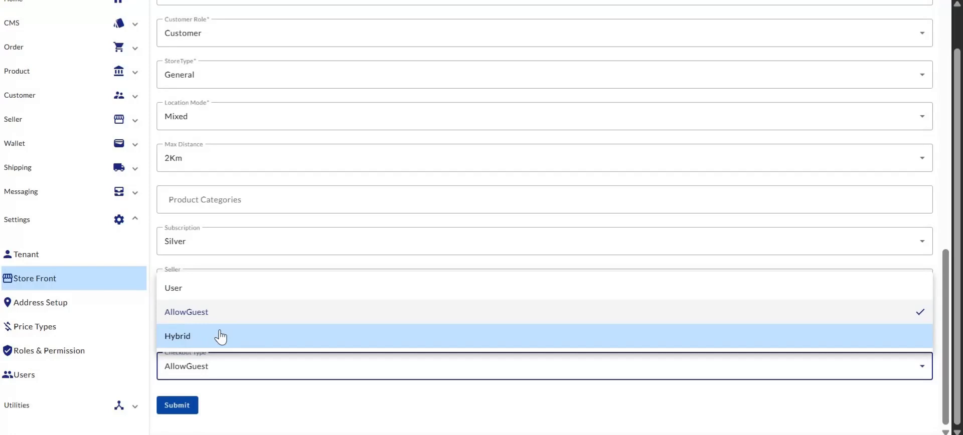
click(234, 312)
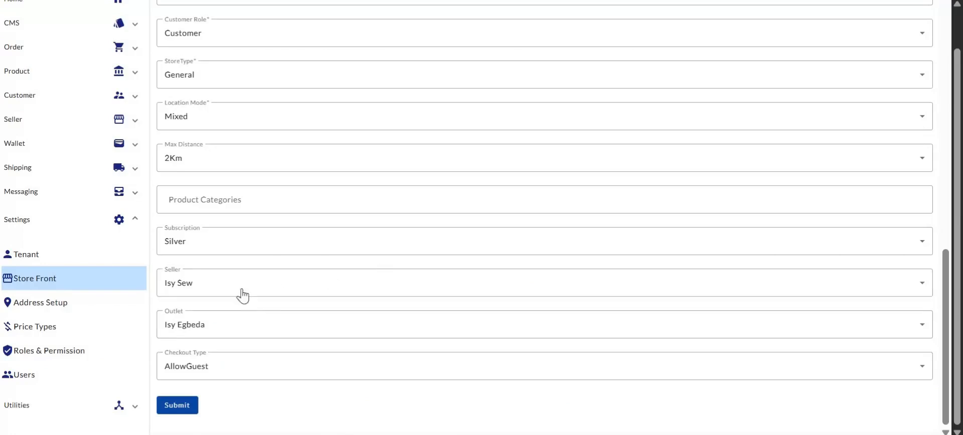
- Go to the Address Setup settings and start a new address with kenya as the country
click(62, 304)
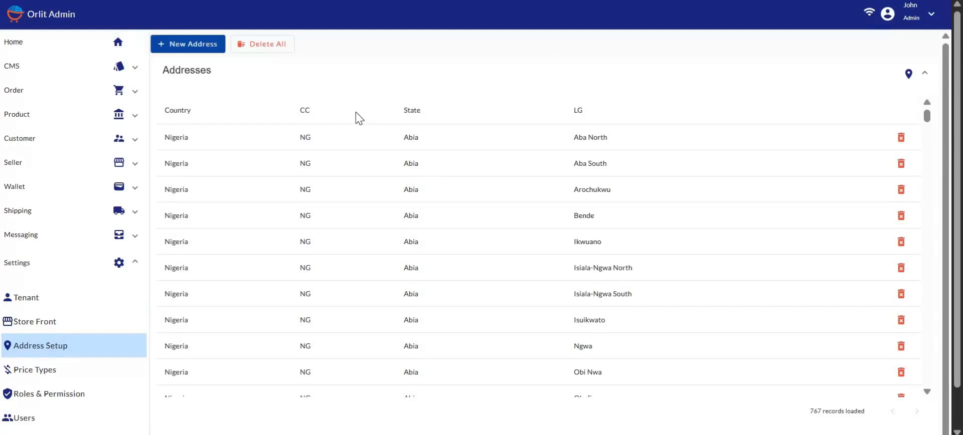
click(197, 48)
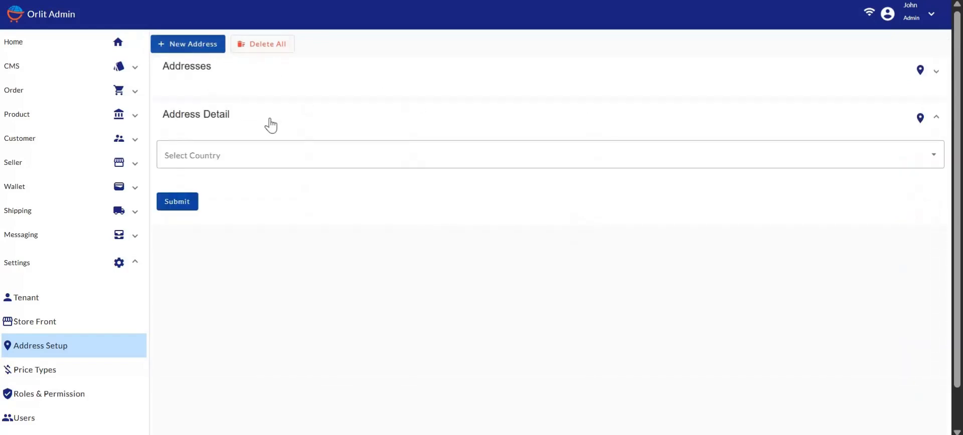
click(216, 160)
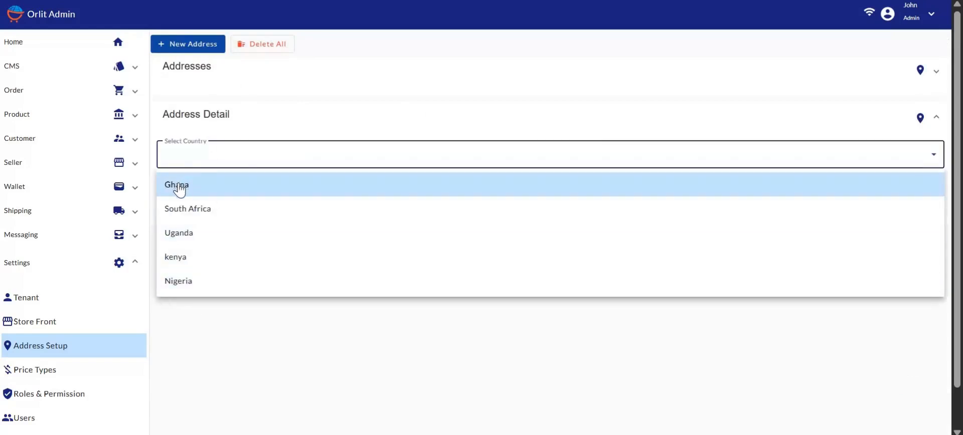
click(187, 257)
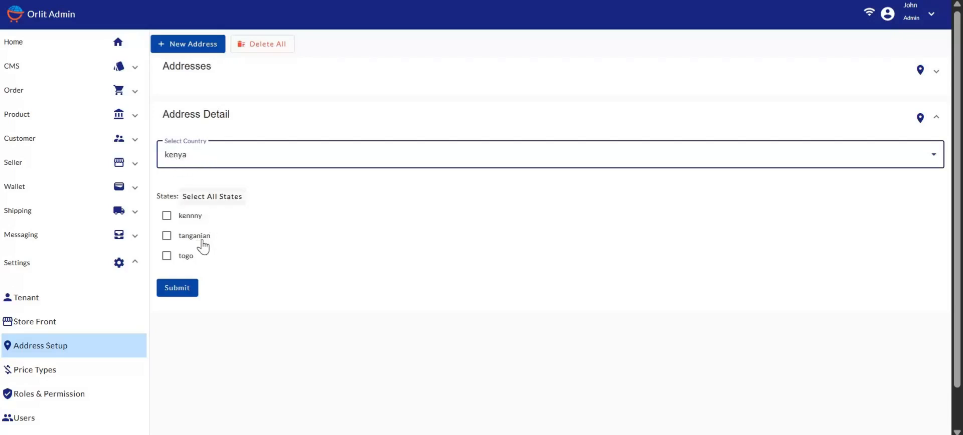
- Select only the kennny state for the new address and submit it
click(167, 216)
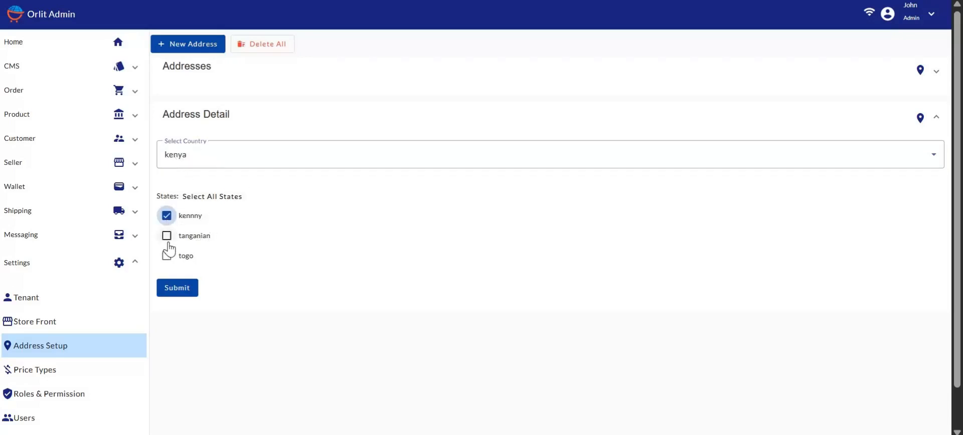
click(167, 237)
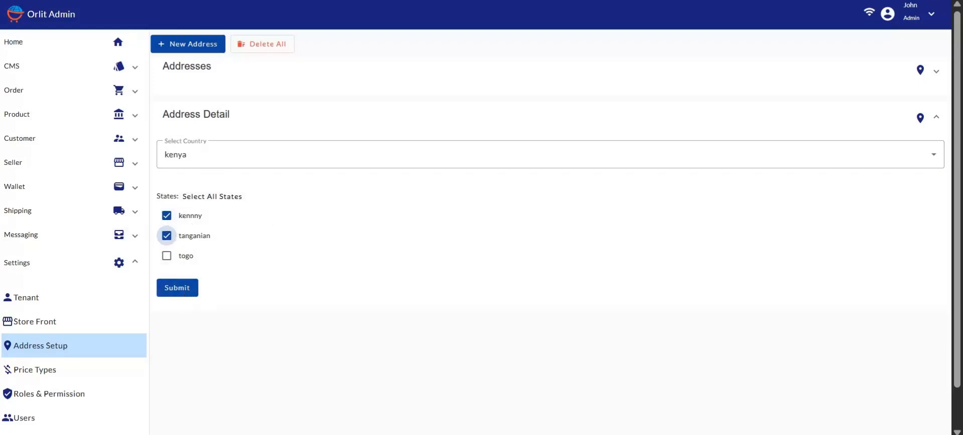
click(166, 236)
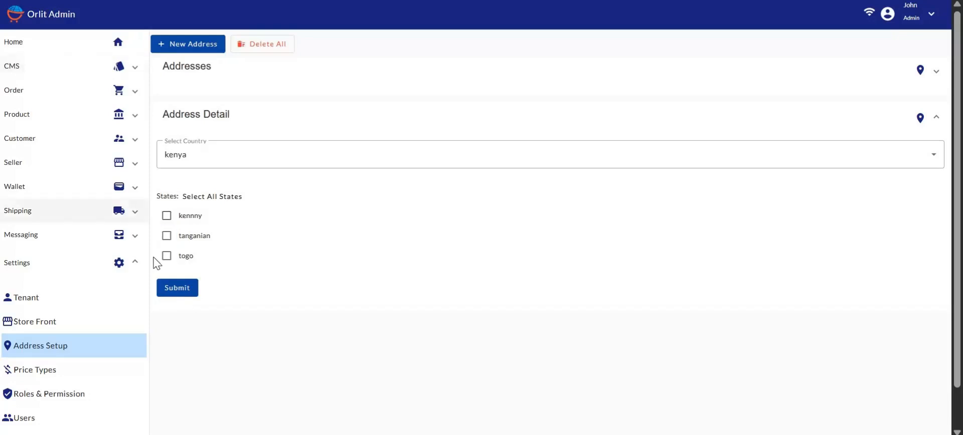
click(177, 286)
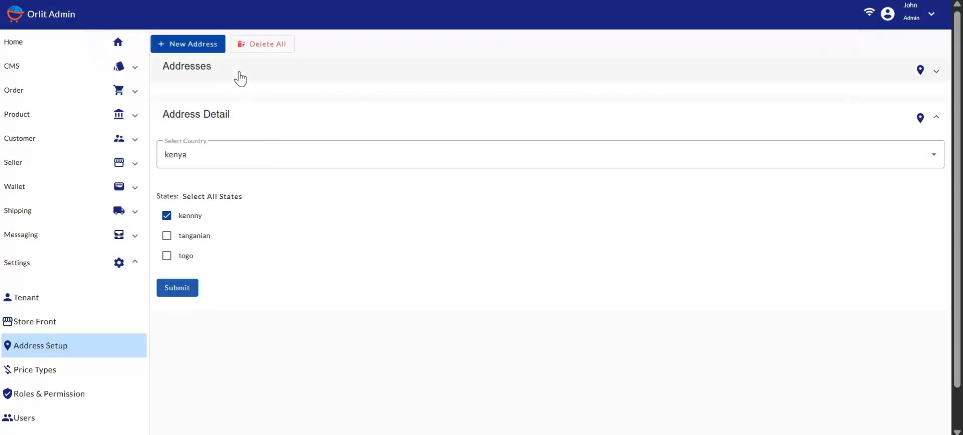
- Expand the Addresses list to check the address records after the submission
click(206, 69)
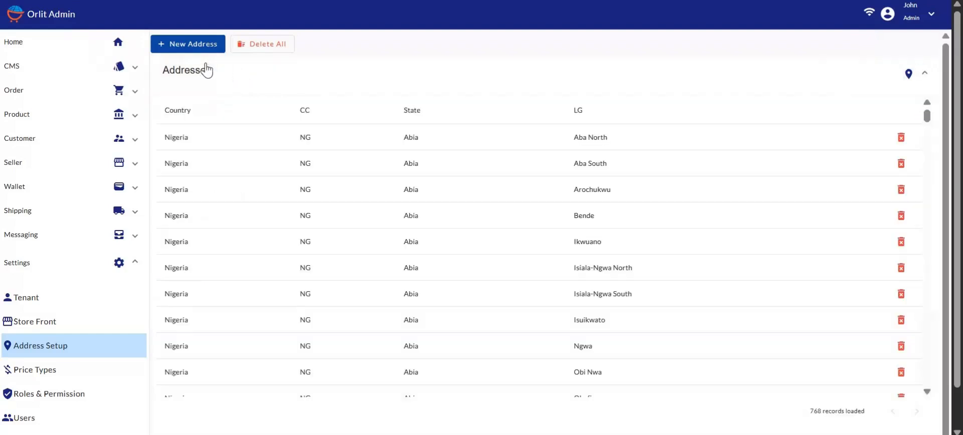
click(206, 69)
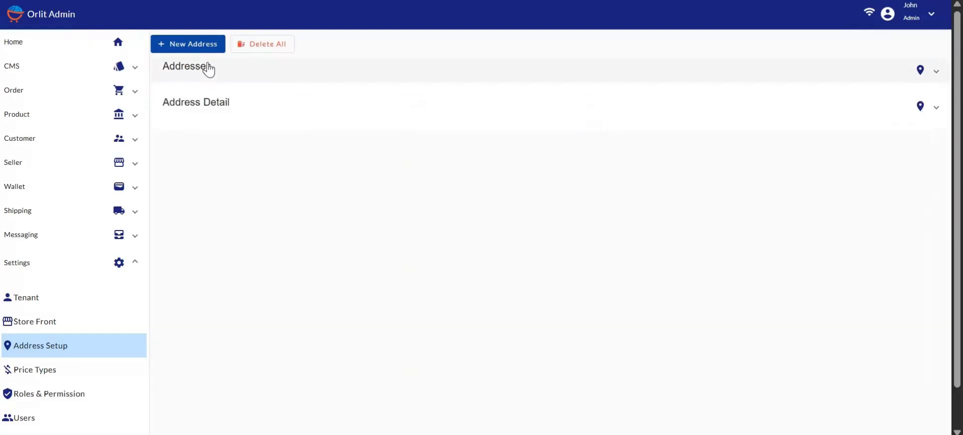
click(207, 69)
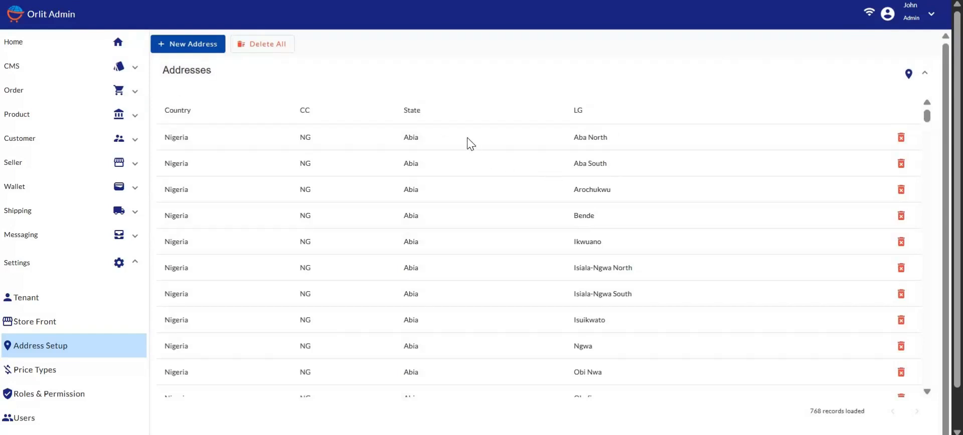
- Try to delete the Aba North address record of Abia, Nigeria from the Addresses list
scroll(470, 143, down, 1)
scroll(470, 144, up, 1)
scroll(467, 140, down, 2)
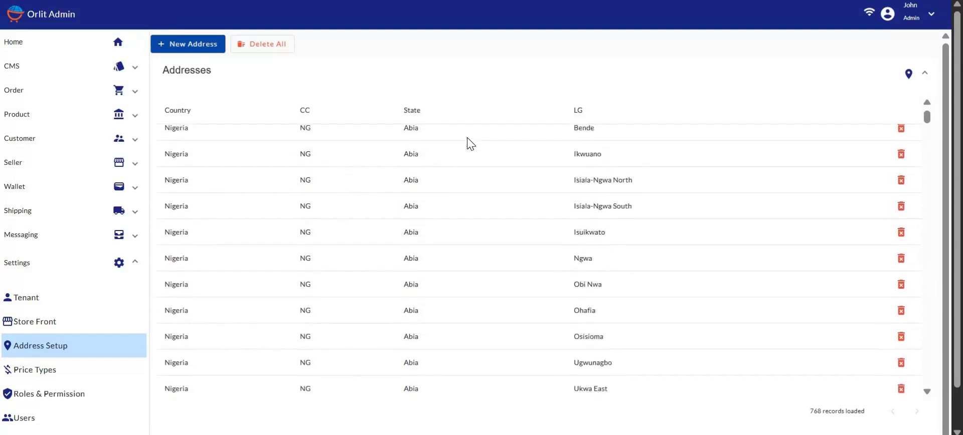
scroll(468, 141, up, 2)
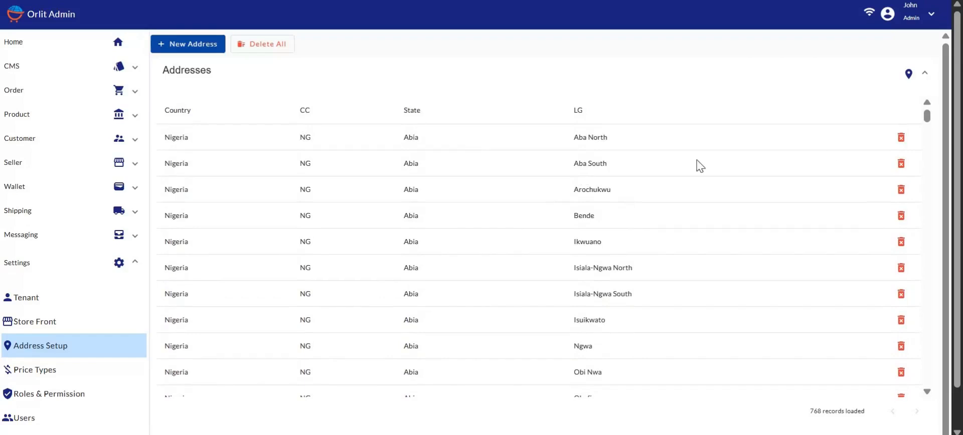
click(901, 138)
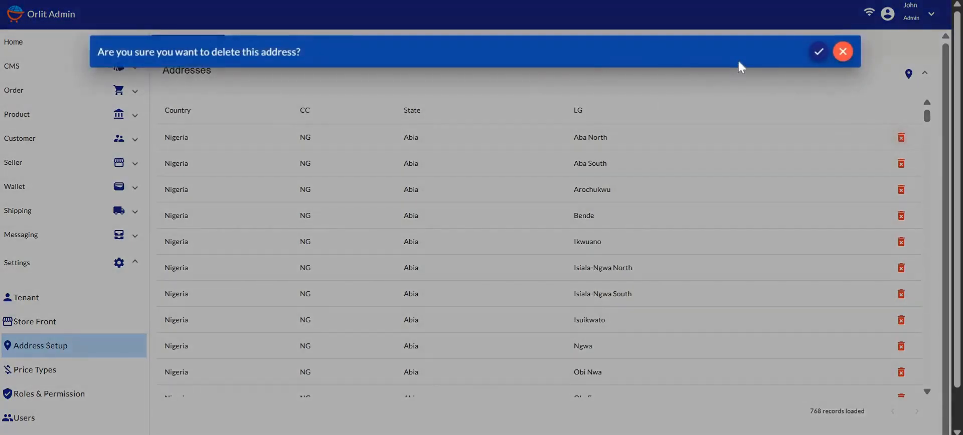
click(818, 54)
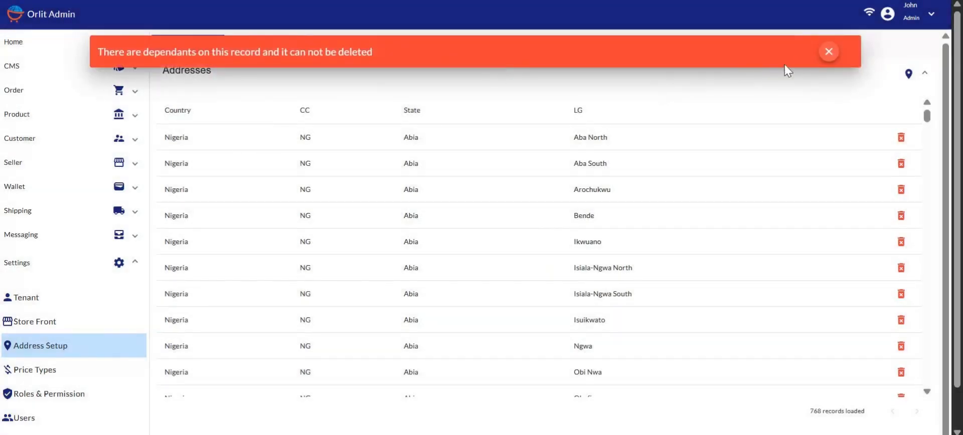
click(828, 52)
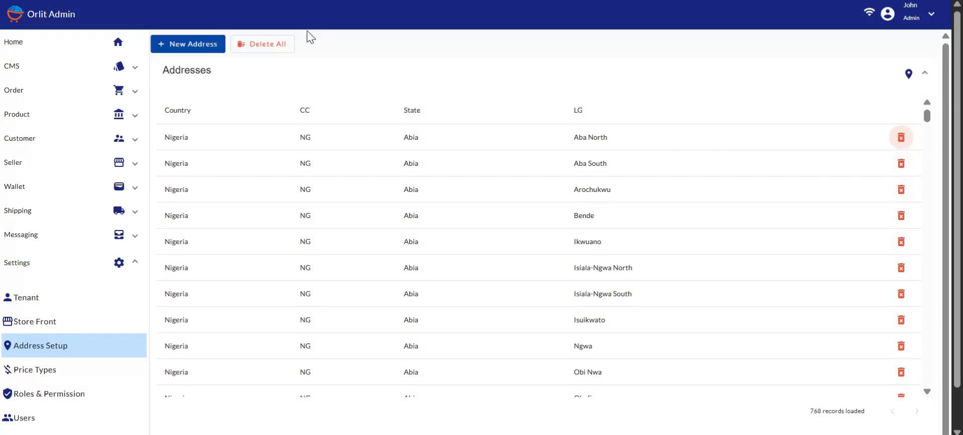
- Submit a bulk deletion of addresses with Nigeria as the country and Enugu as the state
click(264, 47)
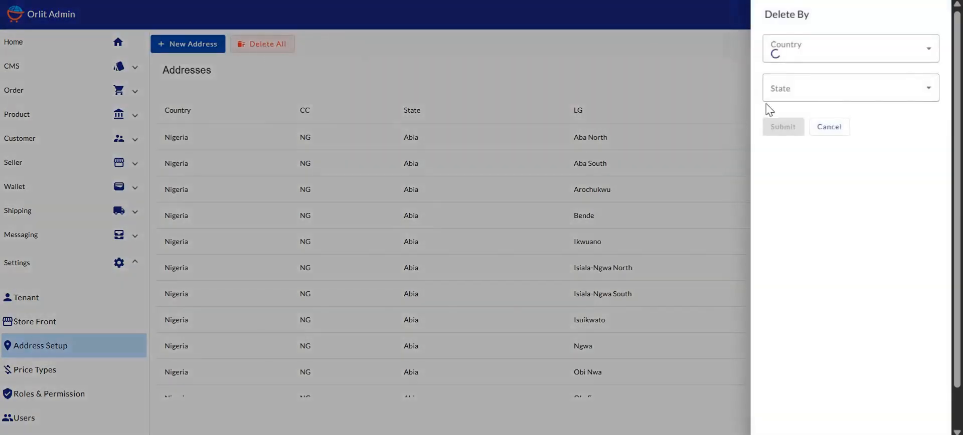
click(793, 58)
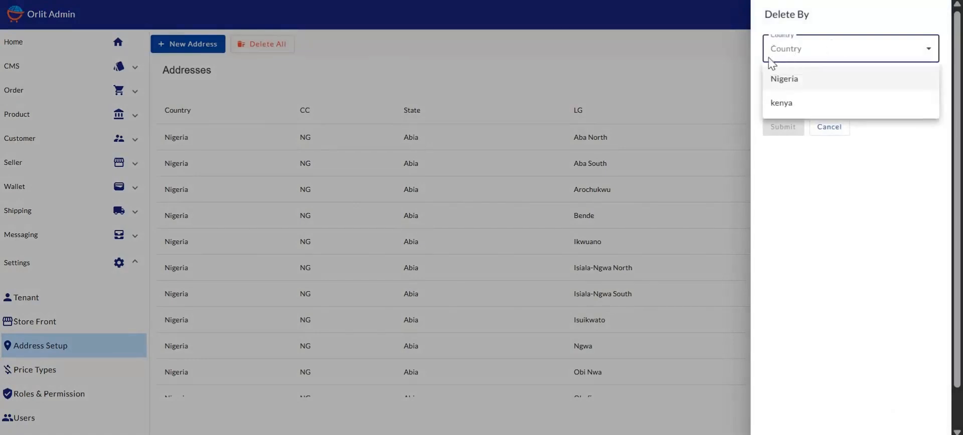
click(782, 80)
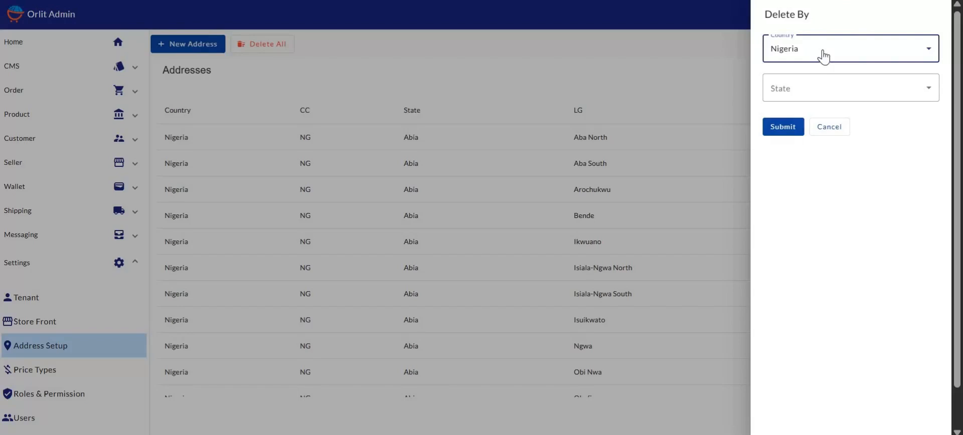
click(796, 94)
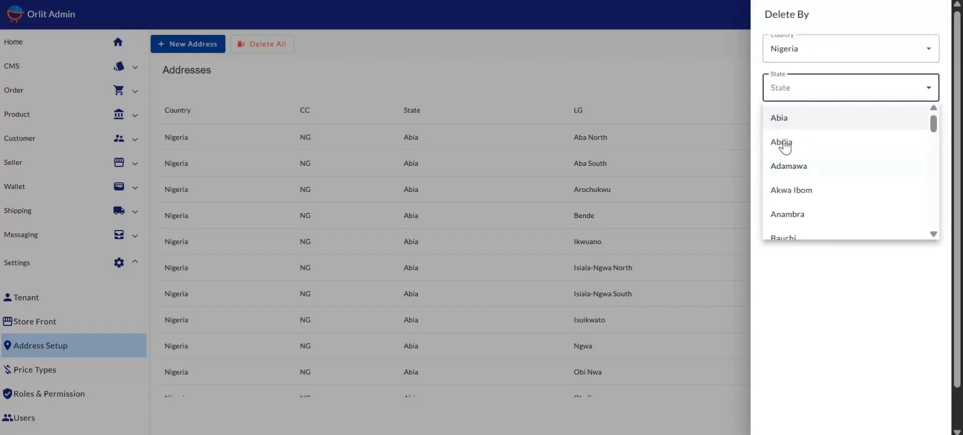
scroll(788, 194, down, 5)
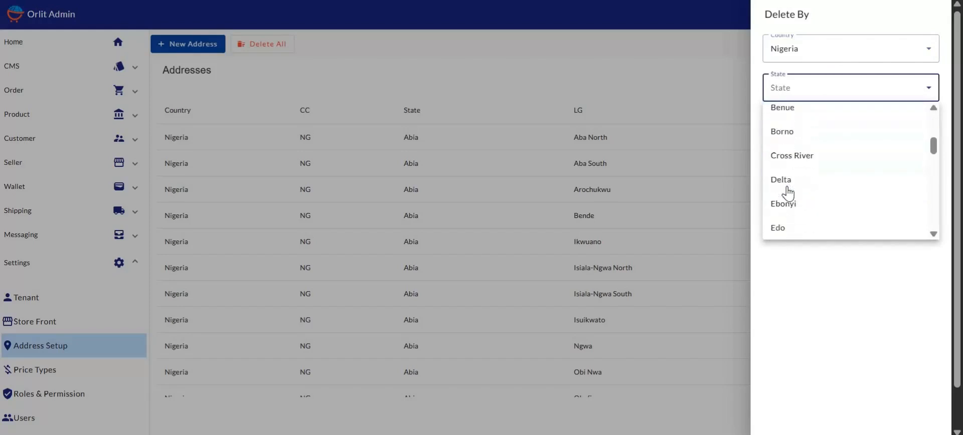
click(786, 188)
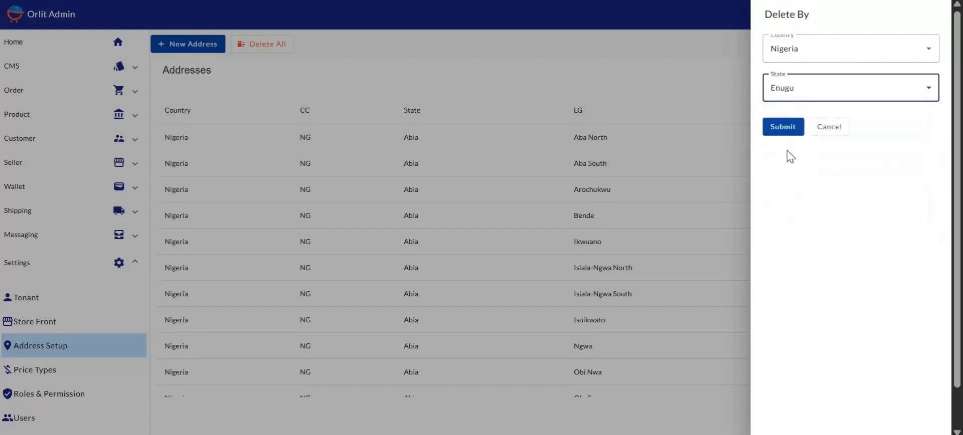
click(786, 127)
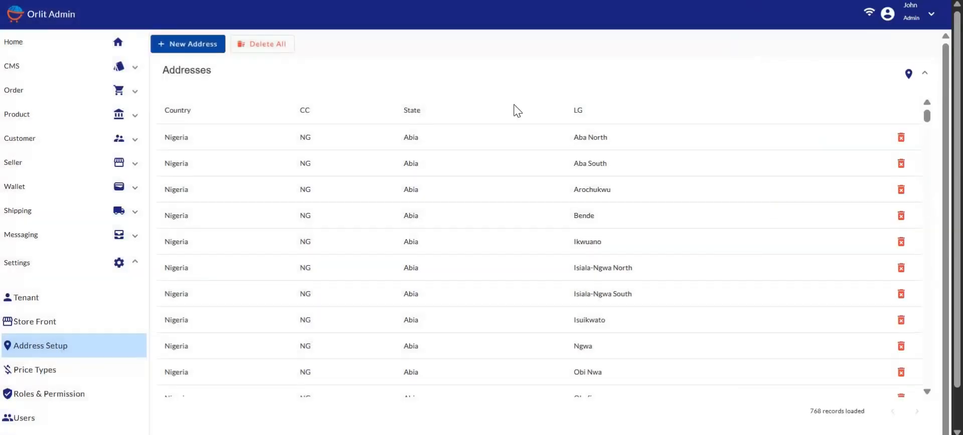